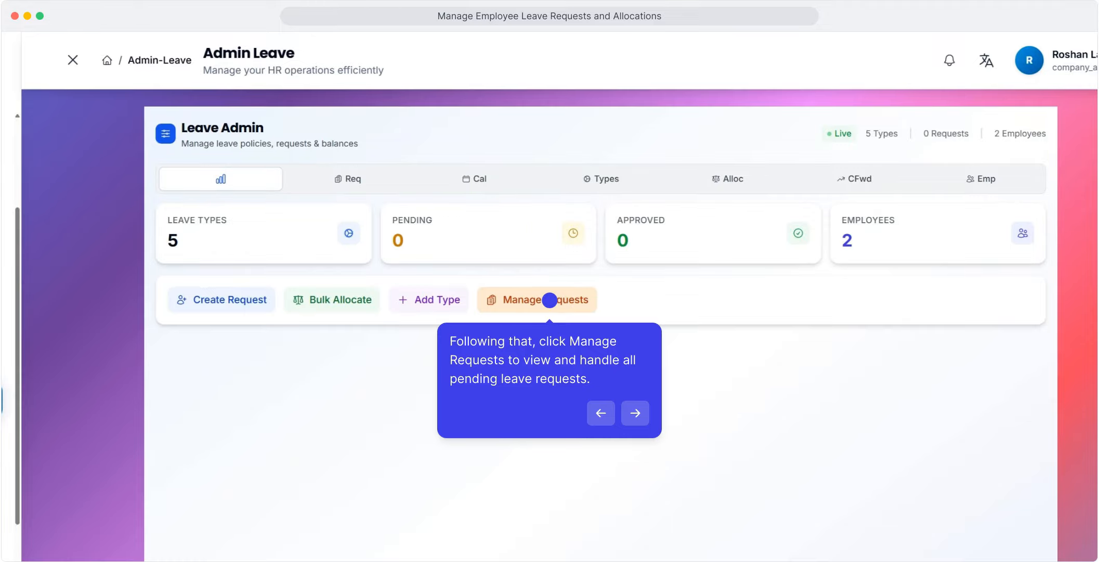
# Open the leave requests overview, and review the leave types configured for the company.
pyautogui.click(550, 300)
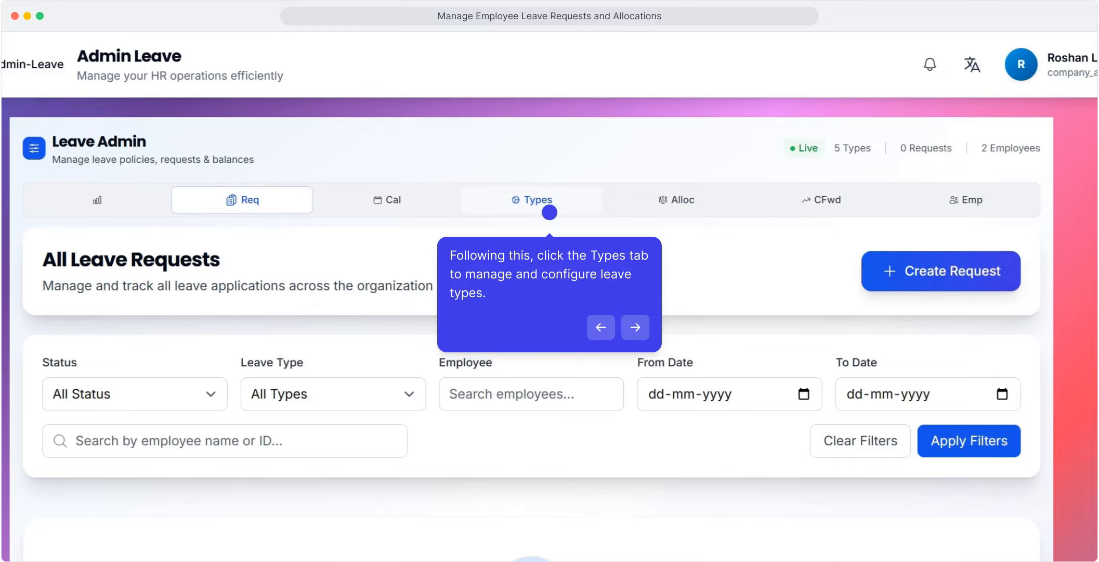
pyautogui.click(550, 213)
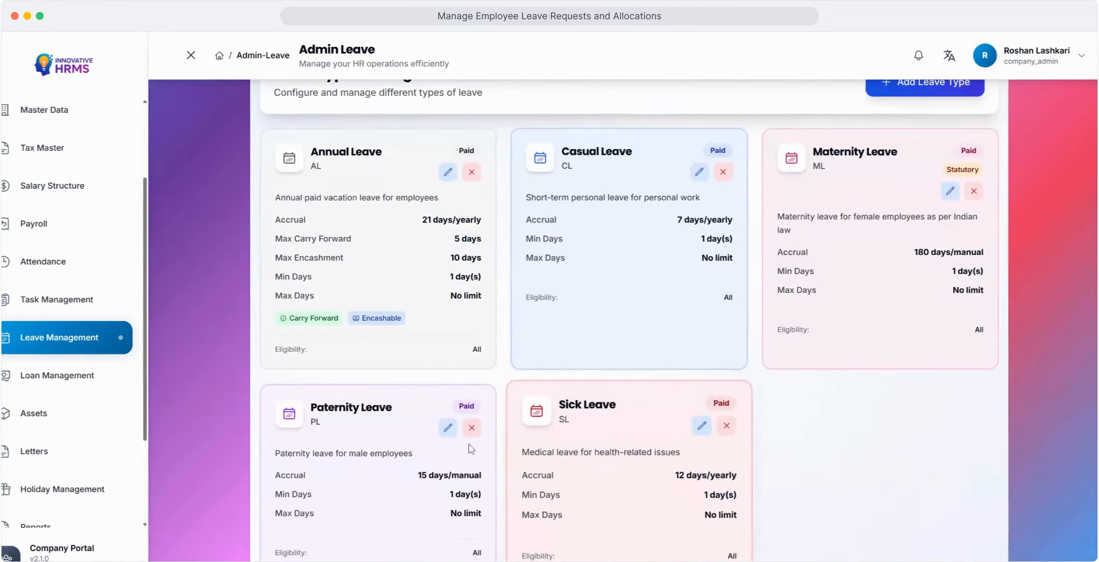
pyautogui.scroll(1, 888, 307)
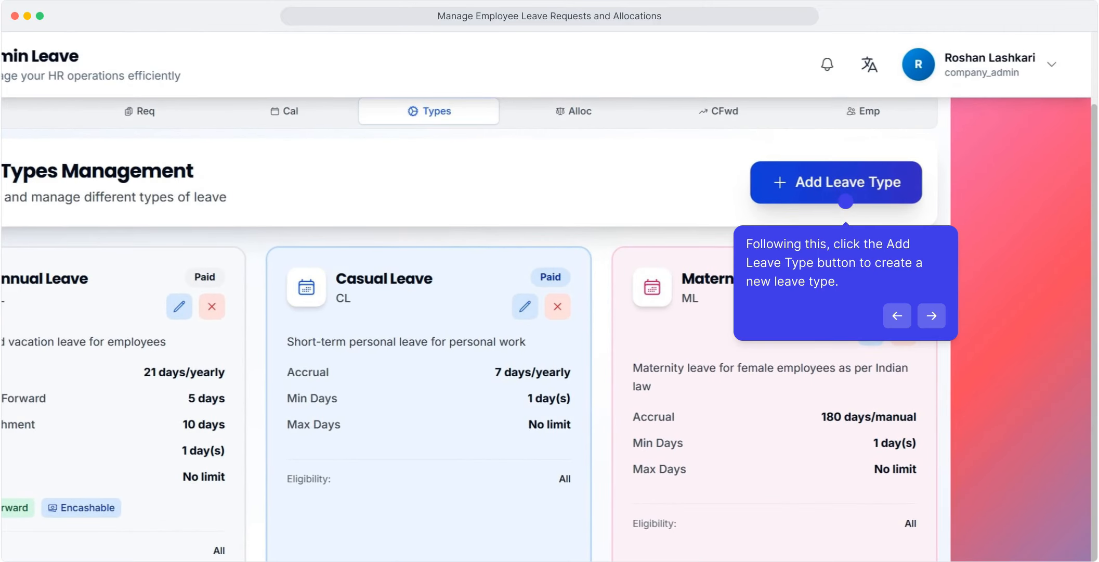
# Create a paid leave type Test Leave (TL) for India with yearly accrual of 12, maximum carry forward of 12 and maximum encashment of 12 days.
pyautogui.click(846, 201)
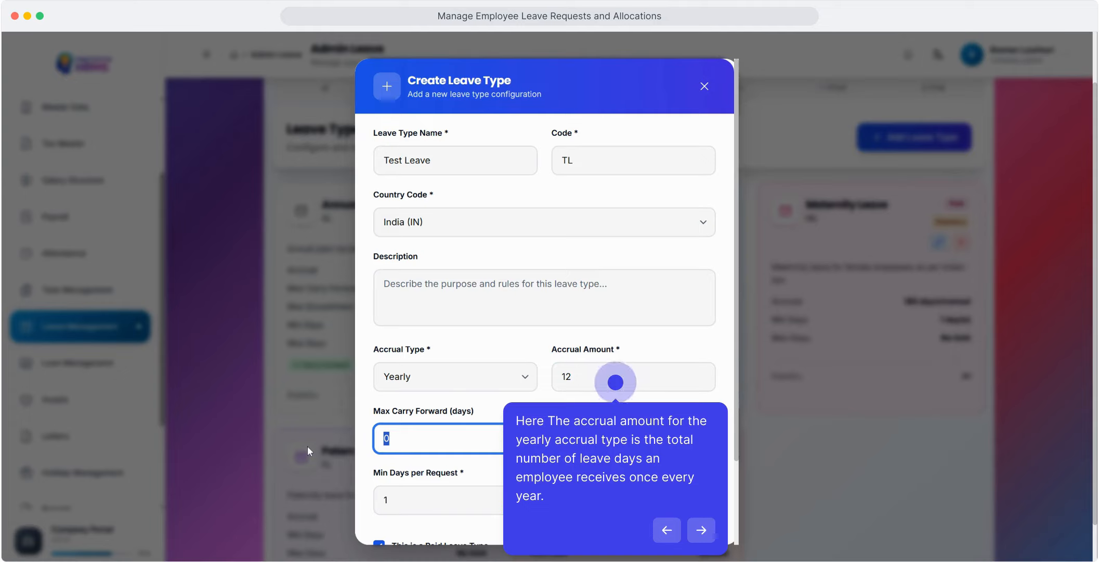
pyautogui.write('12')
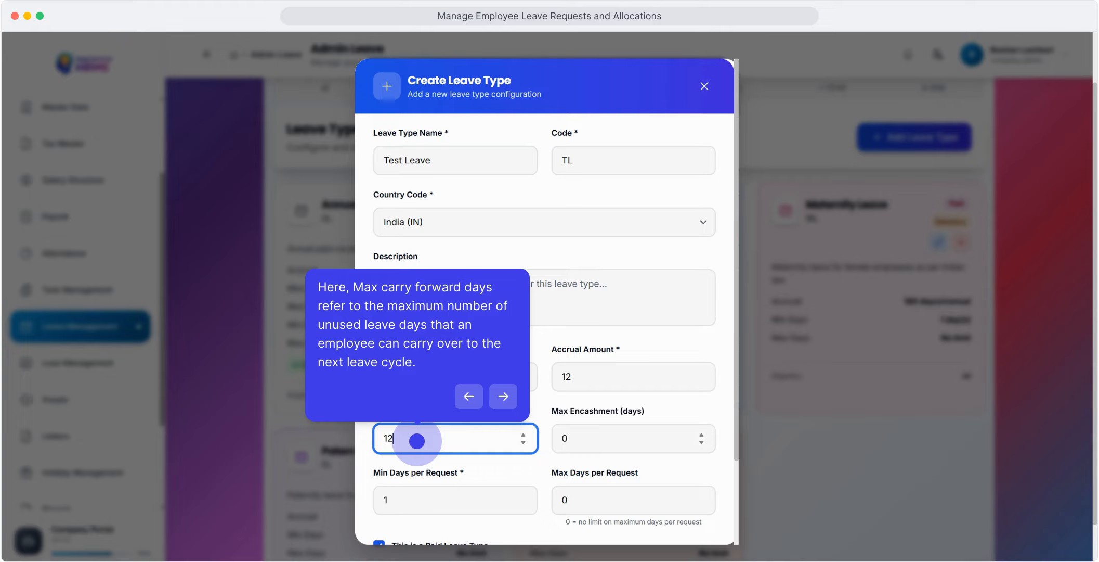
pyautogui.moveTo(572, 442); pyautogui.dragTo(511, 442)
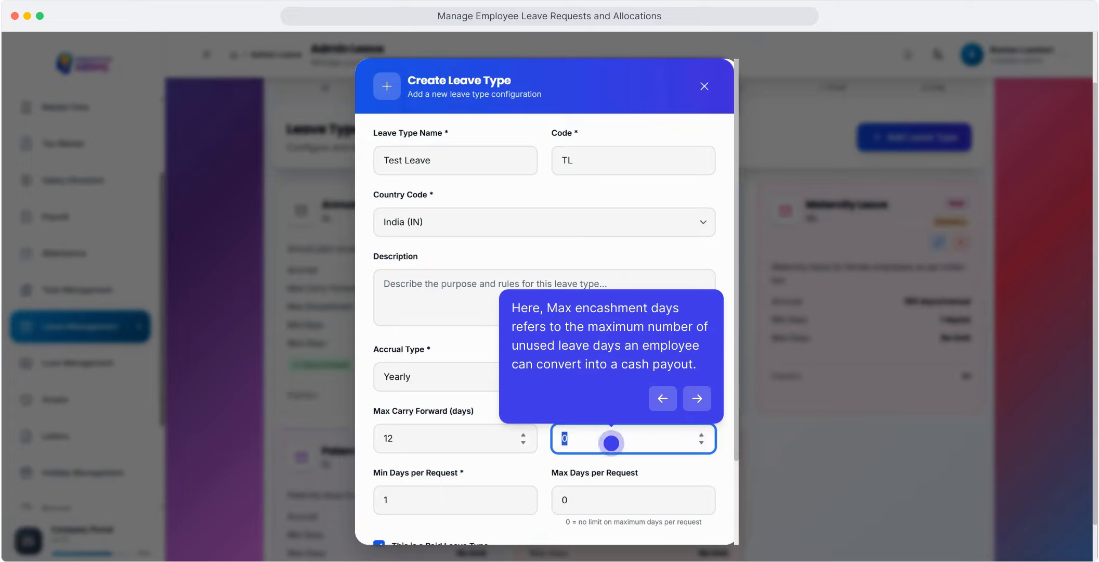
pyautogui.write('12')
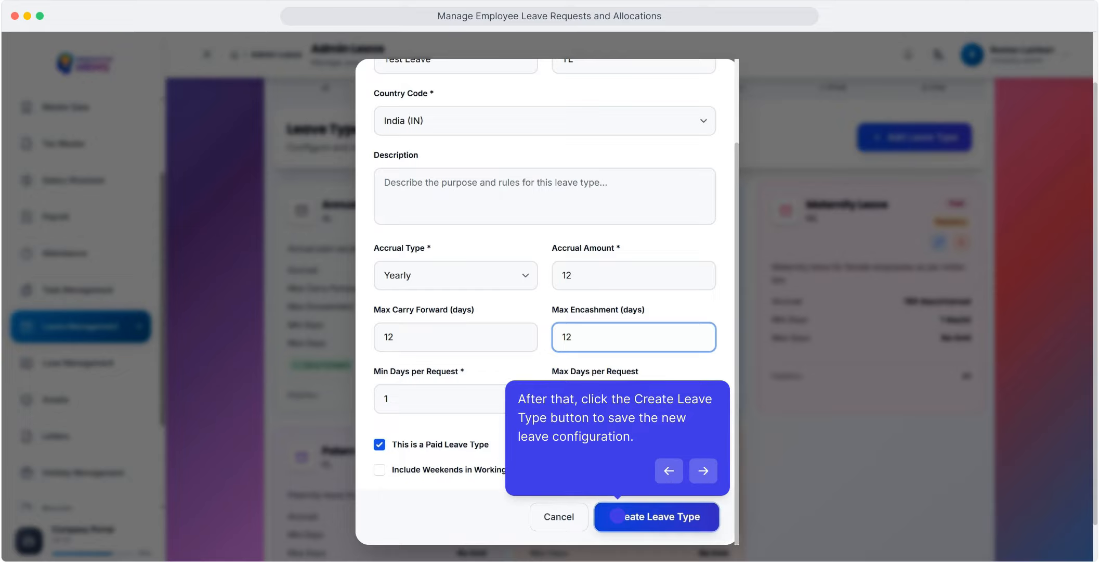
pyautogui.click(618, 515)
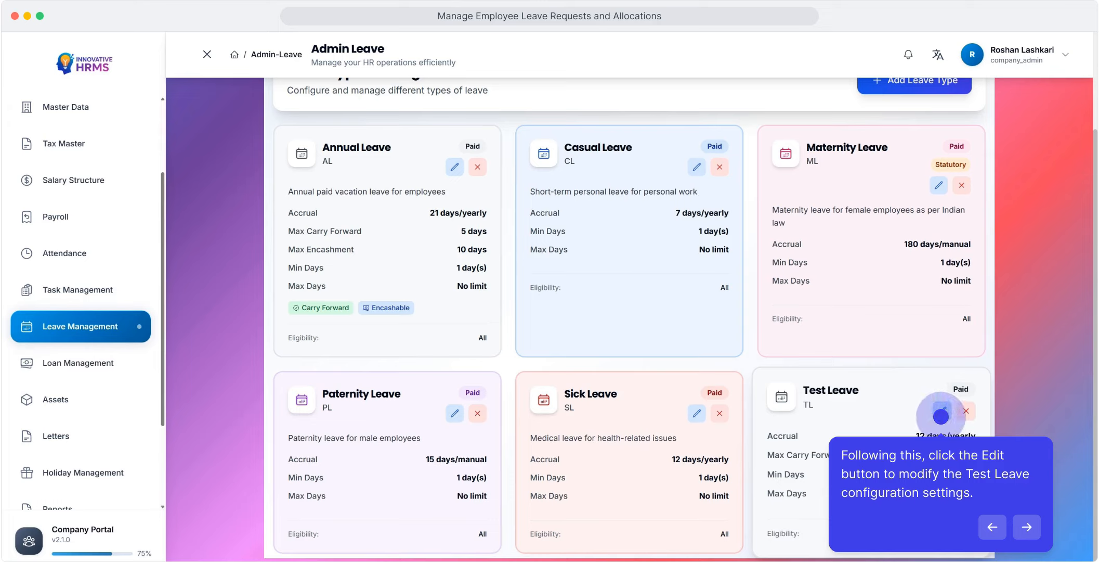
# Open the Test Leave type for editing and review its configuration settings.
pyautogui.click(942, 416)
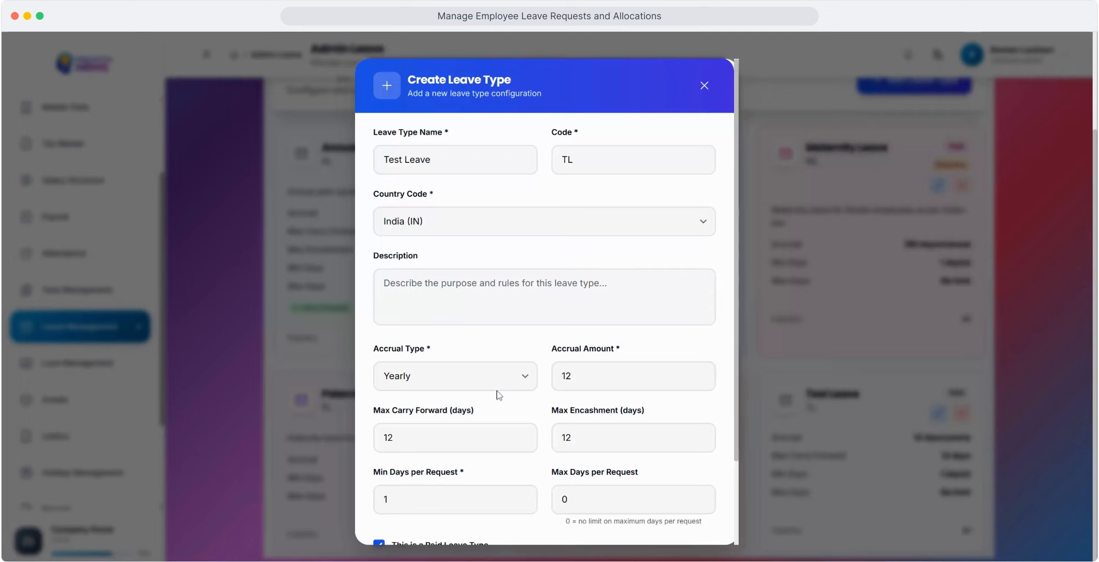
pyautogui.scroll(-2, 497, 395)
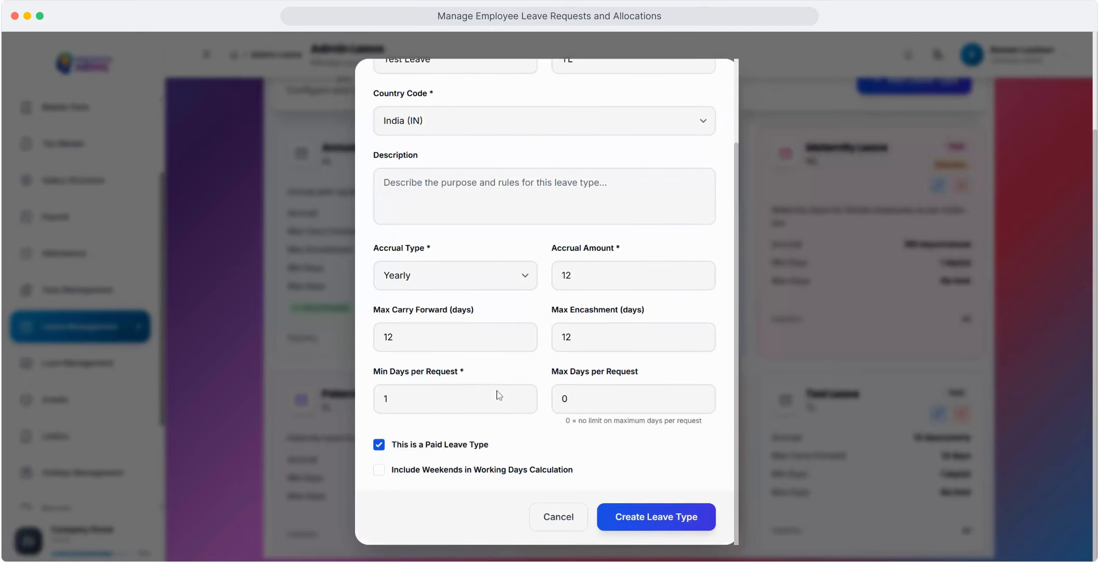
pyautogui.scroll(2, 497, 395)
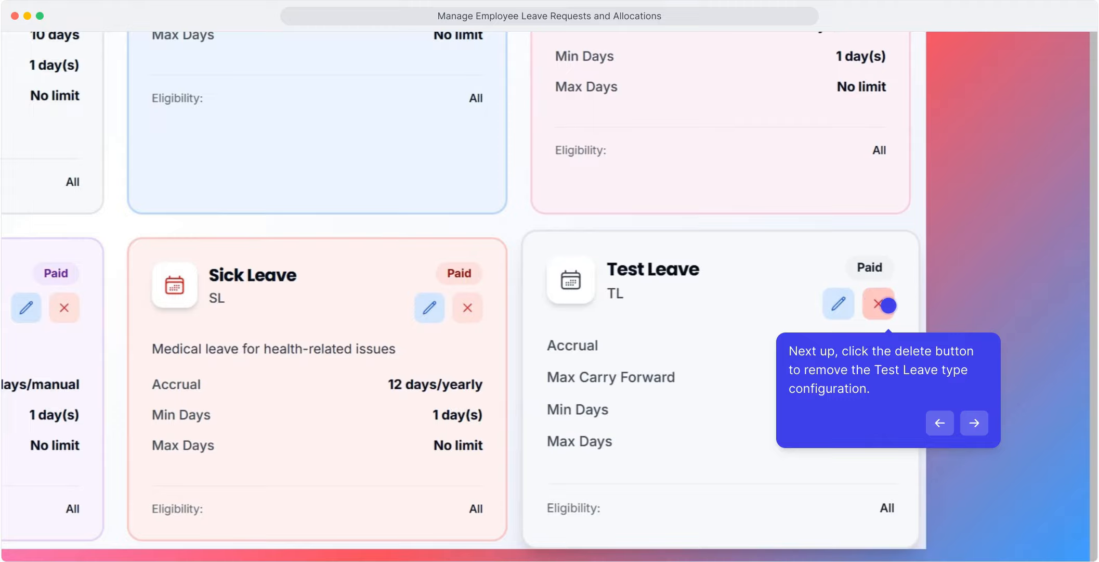
# Delete the Test Leave type permanently, entering "Test Leave" to confirm the deletion.
pyautogui.click(879, 304)
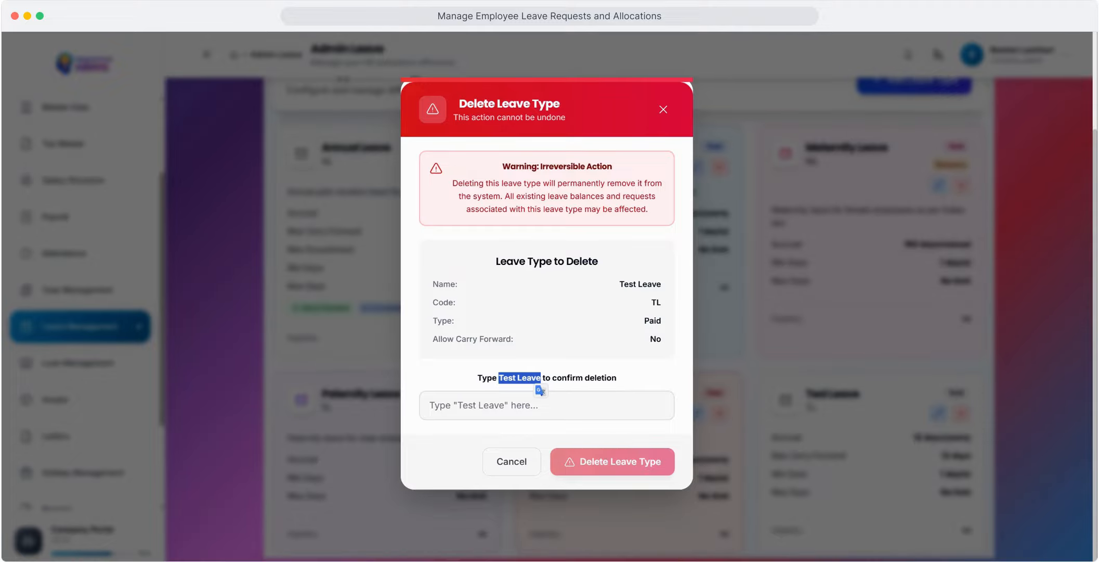
pyautogui.click(480, 411)
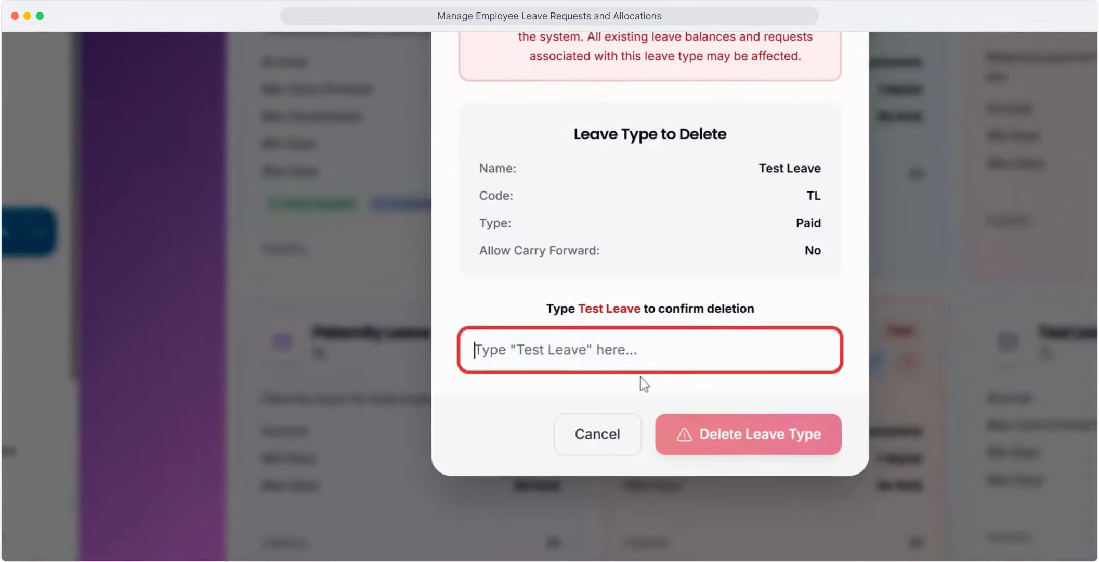
pyautogui.write('Test Leave')
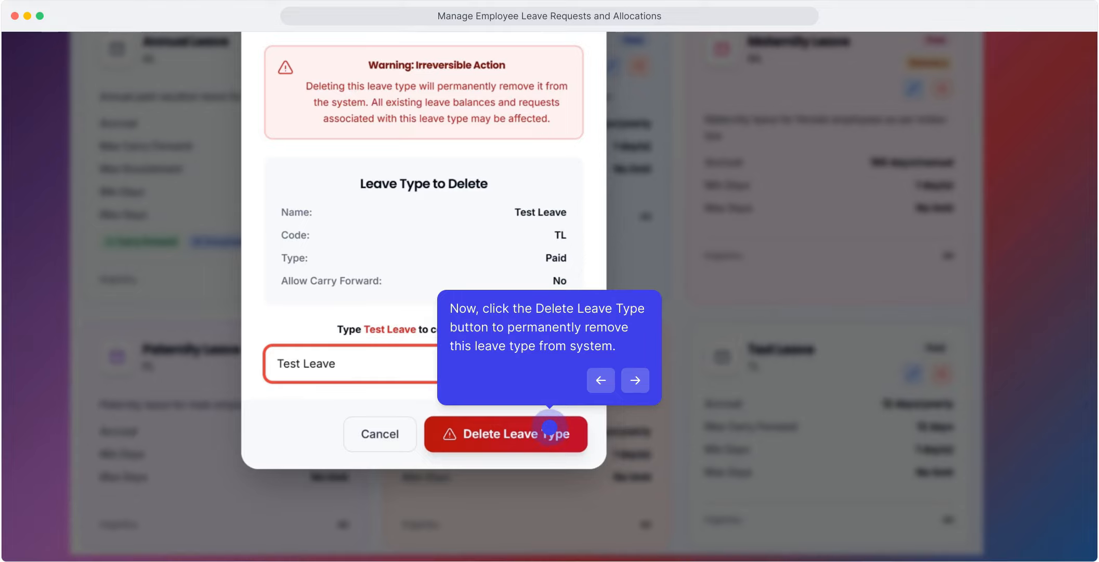
pyautogui.click(550, 428)
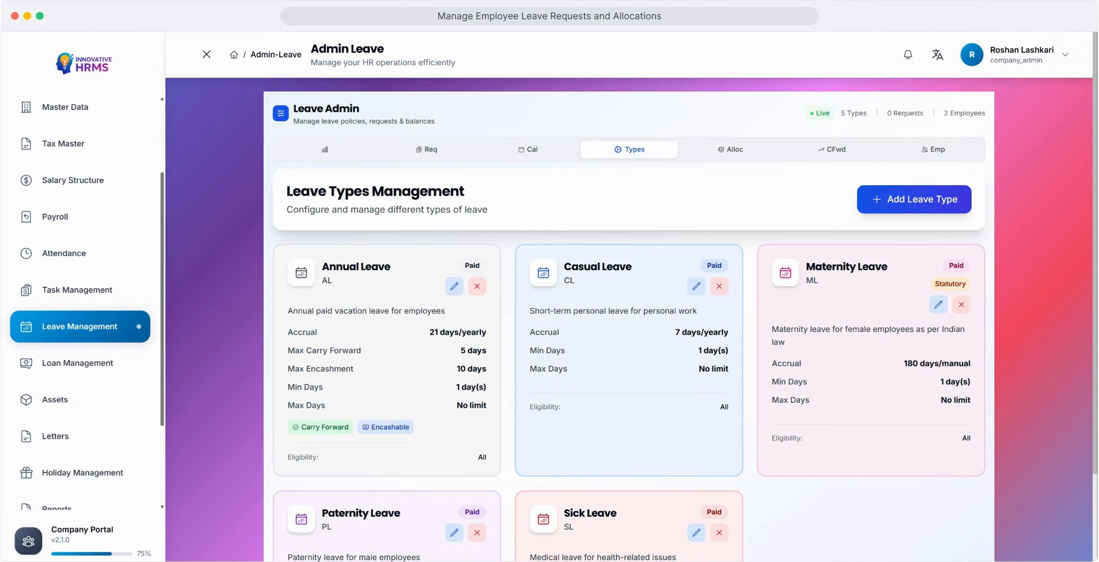
# Start a bulk leave allocation and choose Annual Leave (AL) as its leave type.
pyautogui.click(727, 150)
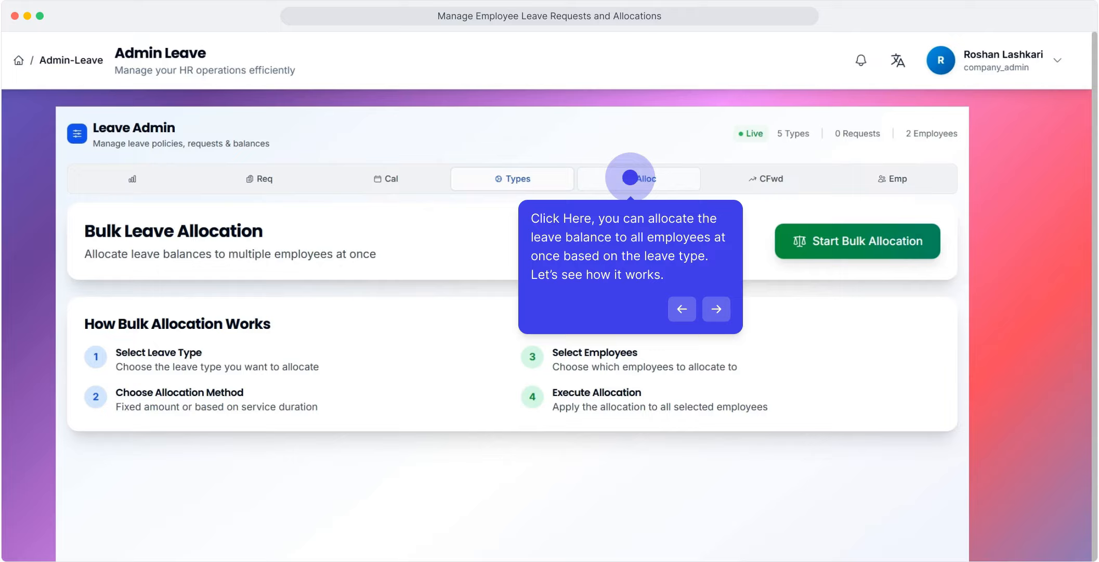
pyautogui.click(631, 177)
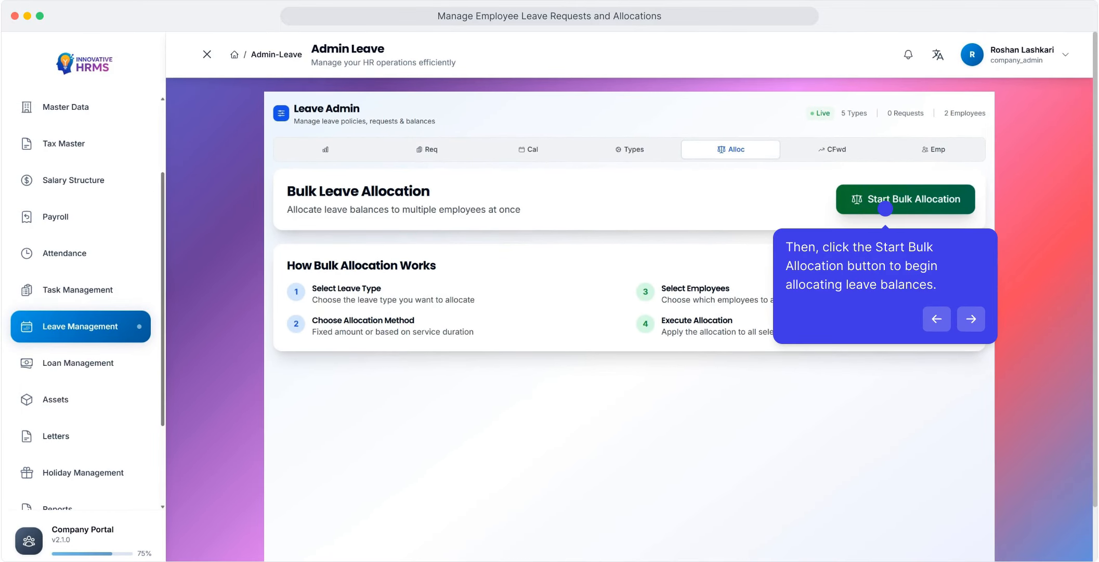
pyautogui.click(885, 208)
pyautogui.click(514, 186)
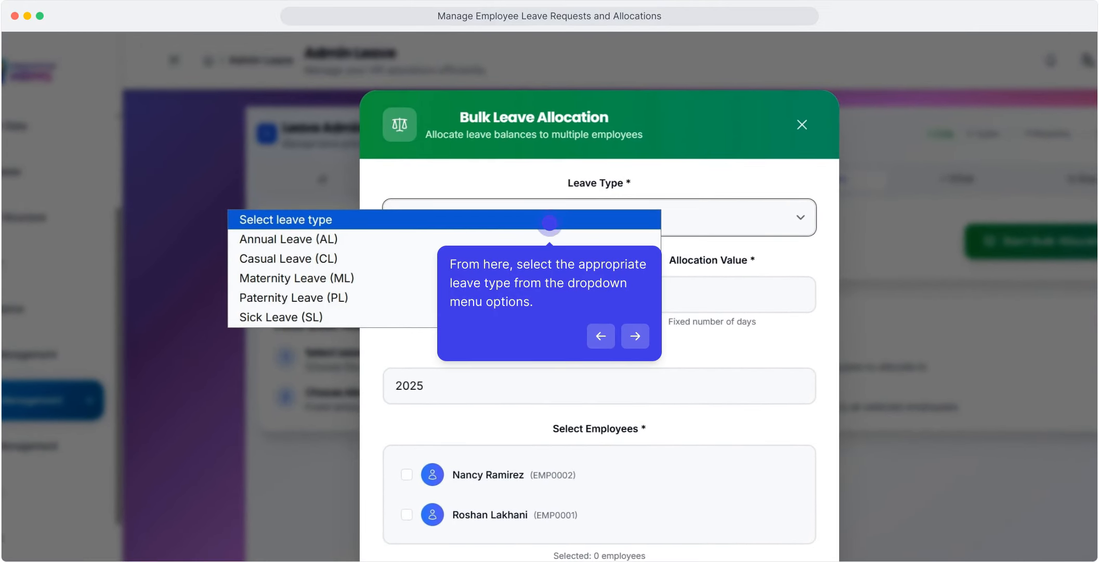
pyautogui.click(550, 222)
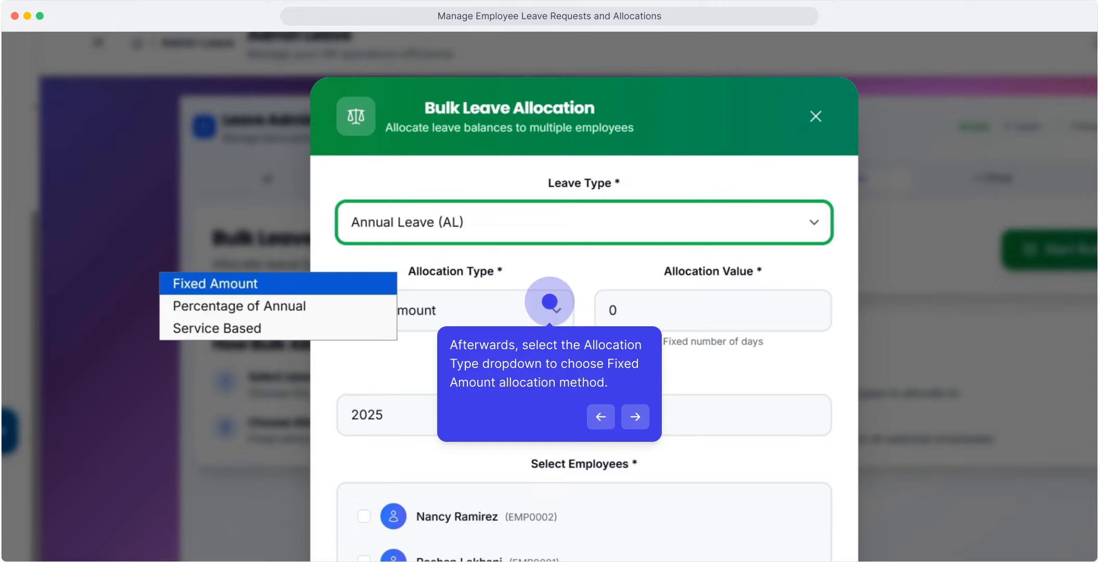
# Allocate a fixed amount of 12 days of the chosen leave type to both listed employees.
pyautogui.click(550, 301)
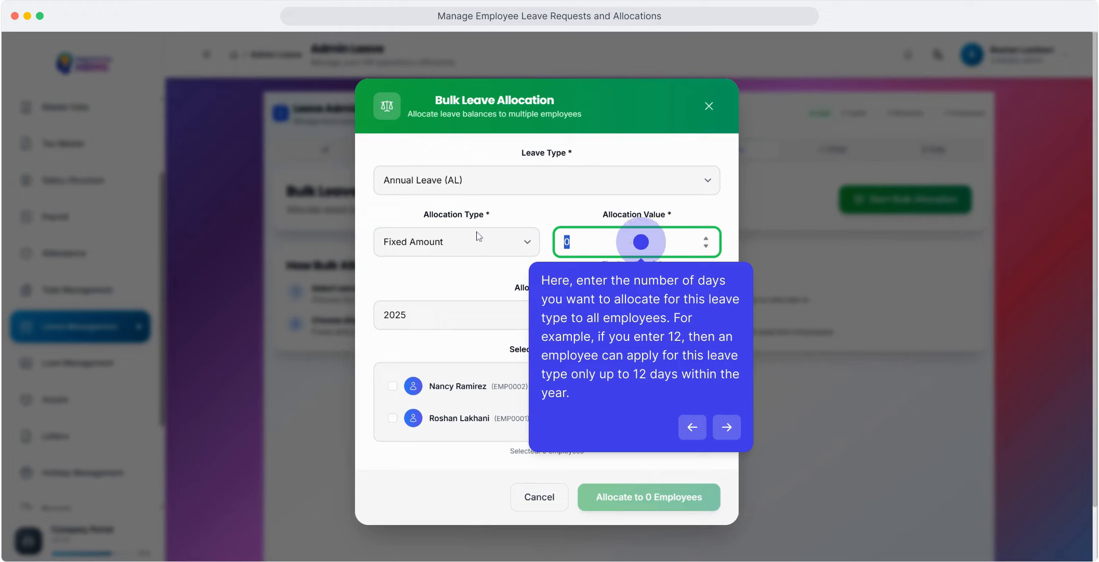
pyautogui.write('12')
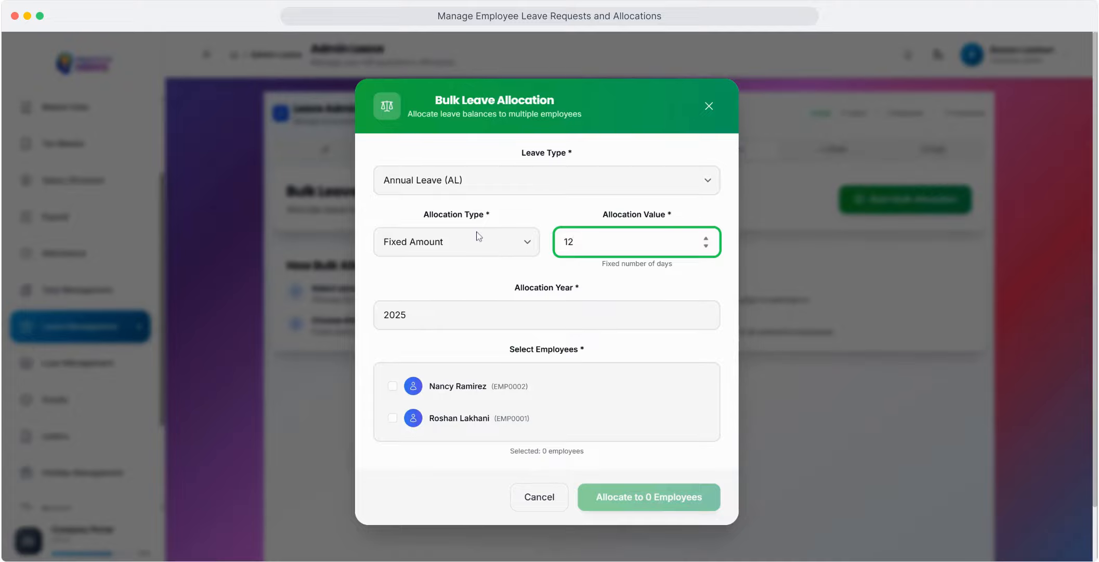
pyautogui.click(393, 387)
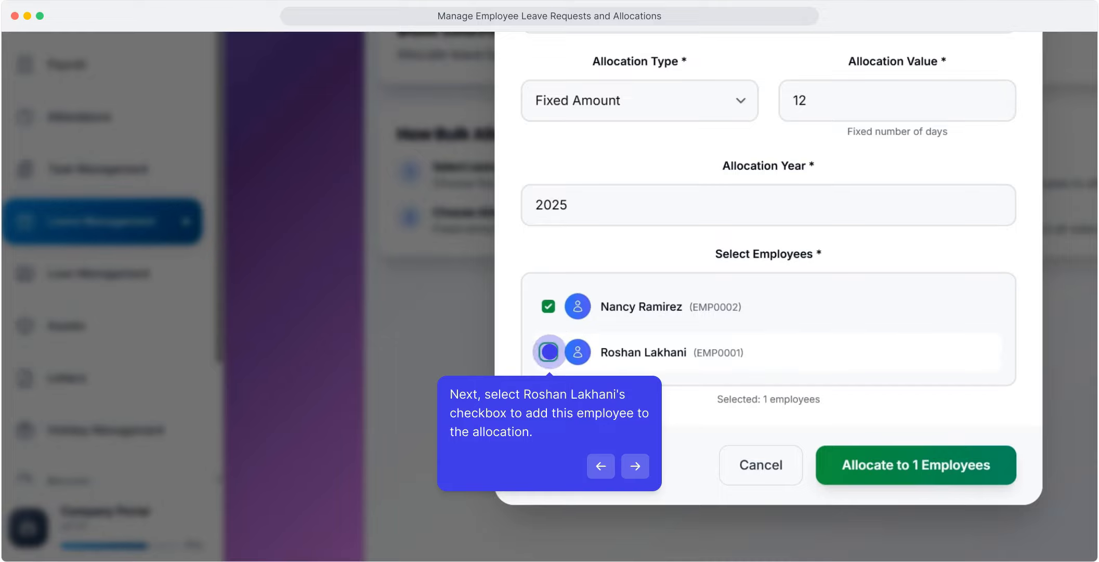
pyautogui.click(549, 352)
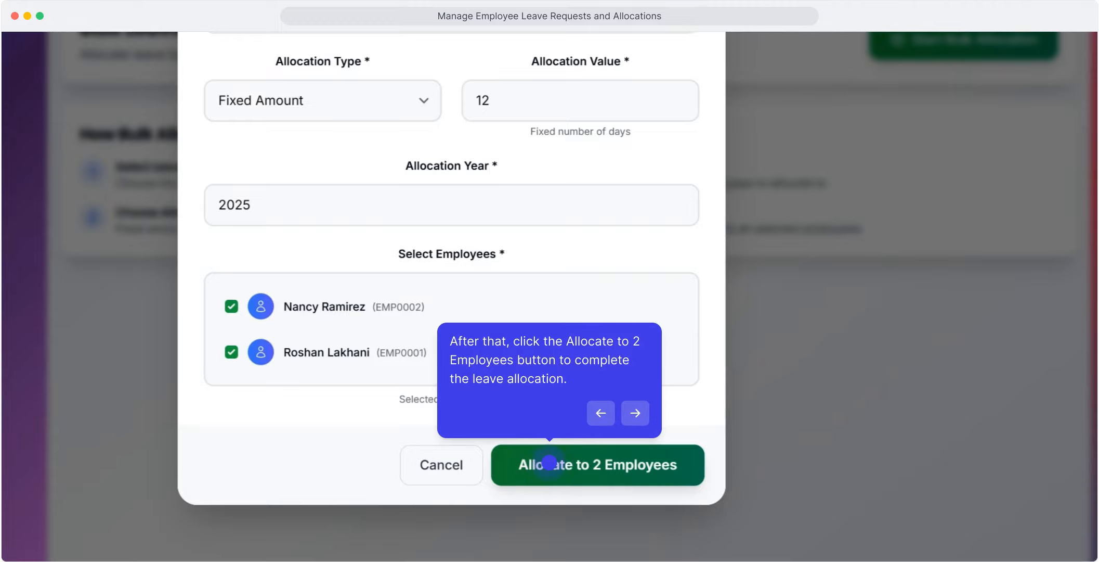
pyautogui.click(548, 461)
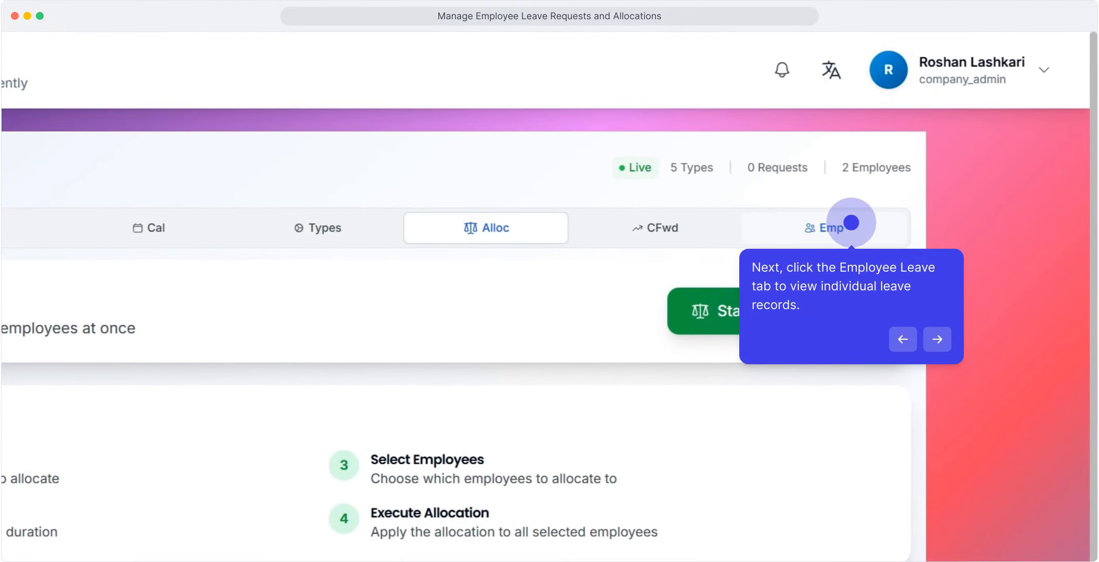
# View the first employee's leave balance details in the employee leave records and close them.
pyautogui.click(852, 223)
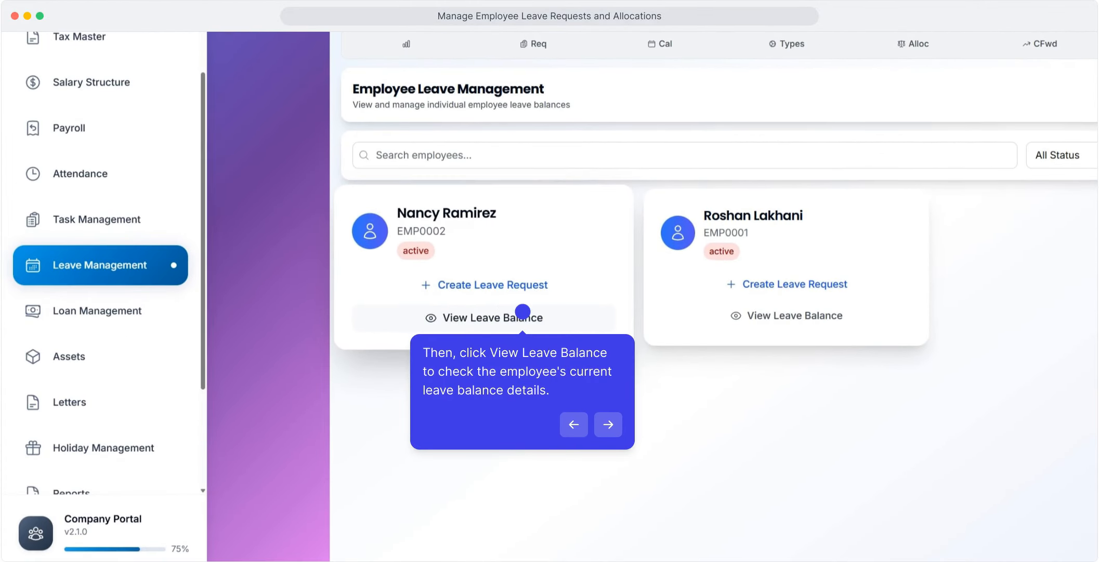
pyautogui.click(523, 311)
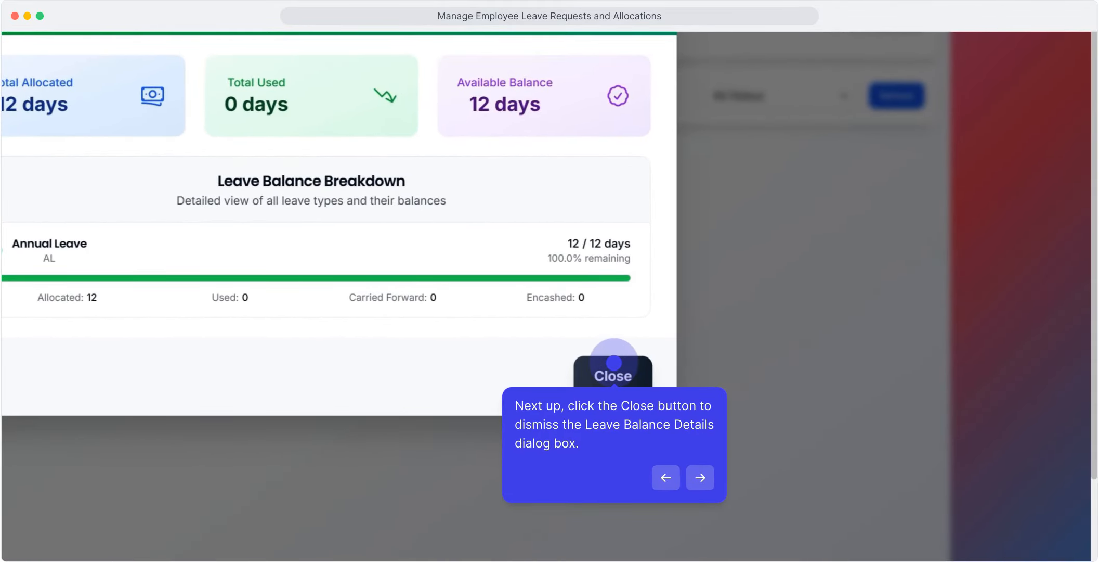
pyautogui.click(614, 362)
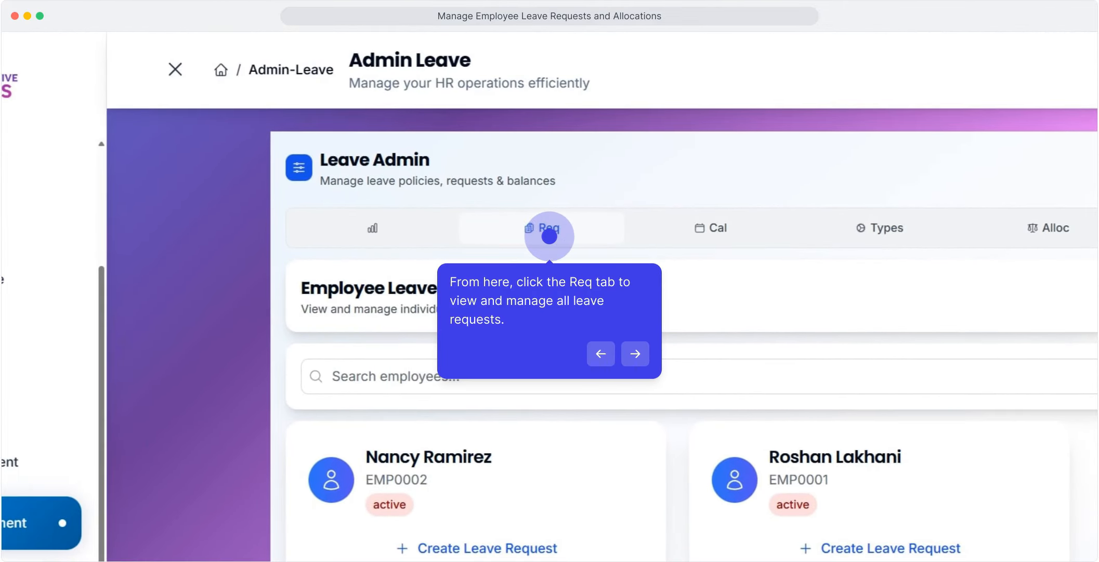
# Return to all leave requests and examine the available status and leave type filter options.
pyautogui.click(550, 236)
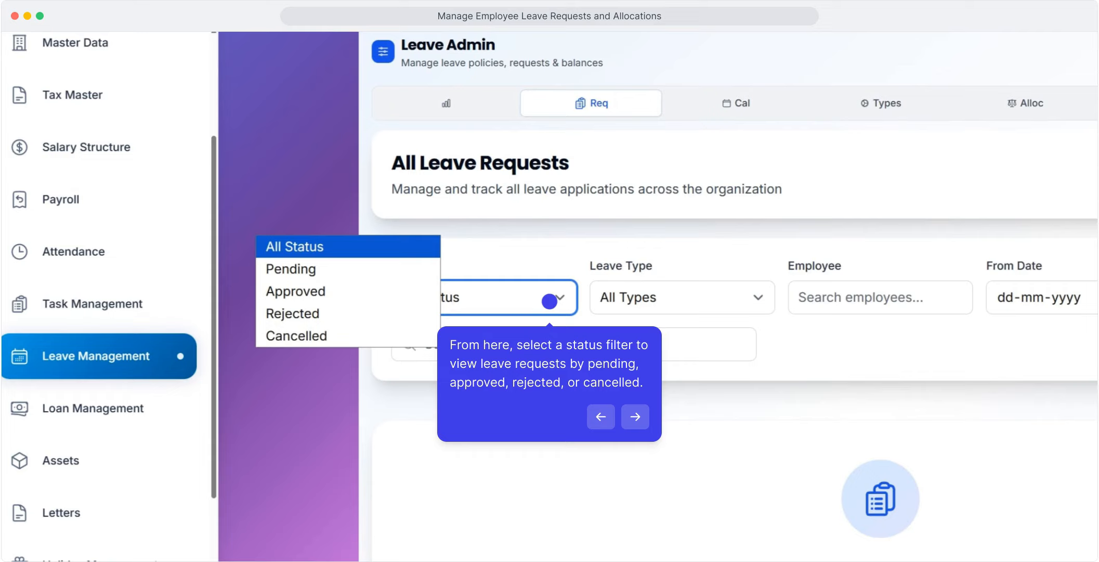
pyautogui.click(663, 291)
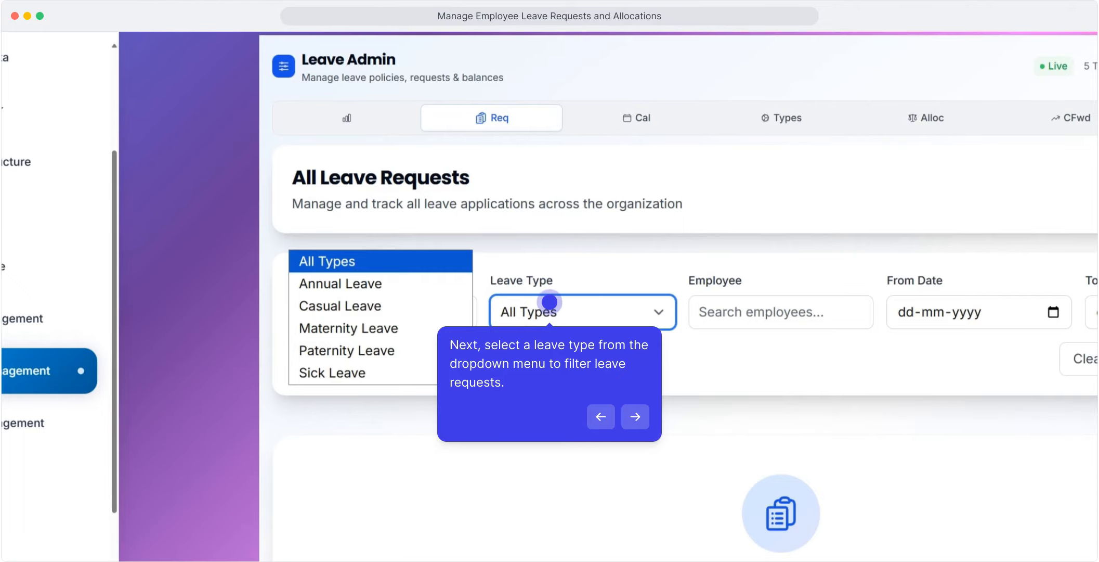
pyautogui.click(550, 302)
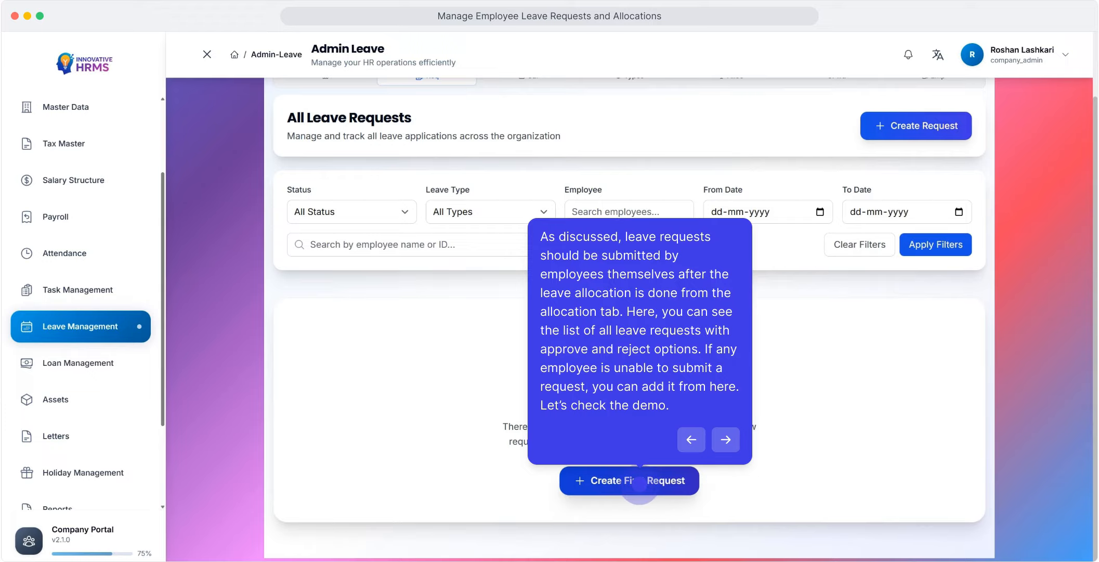
# Create an Annual Leave (AL) request for the first listed employee for 19-12-2025, with reason "test" and contact details during leave.
pyautogui.click(639, 484)
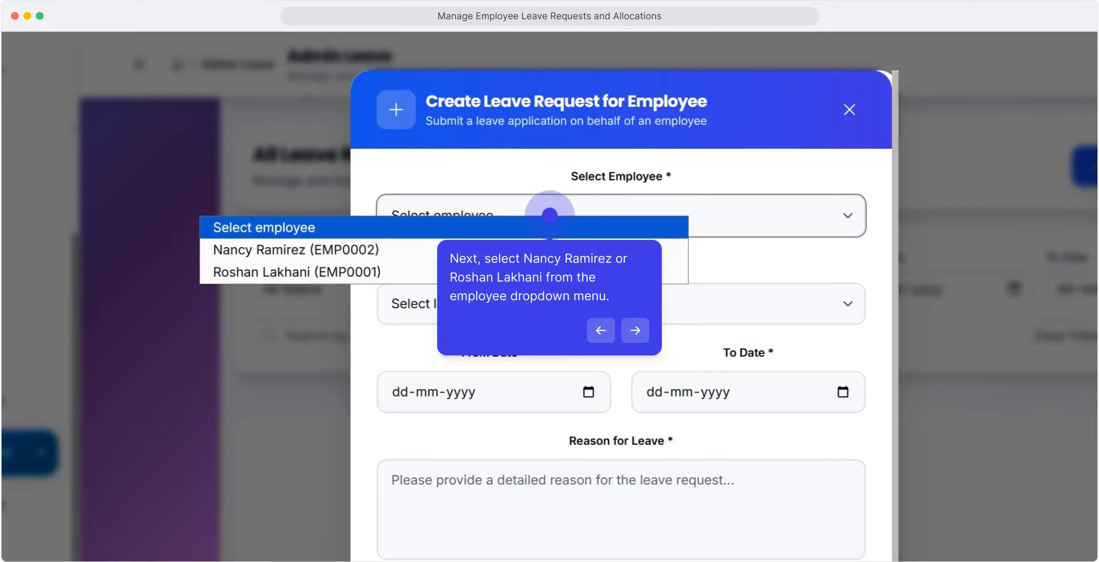
pyautogui.click(550, 214)
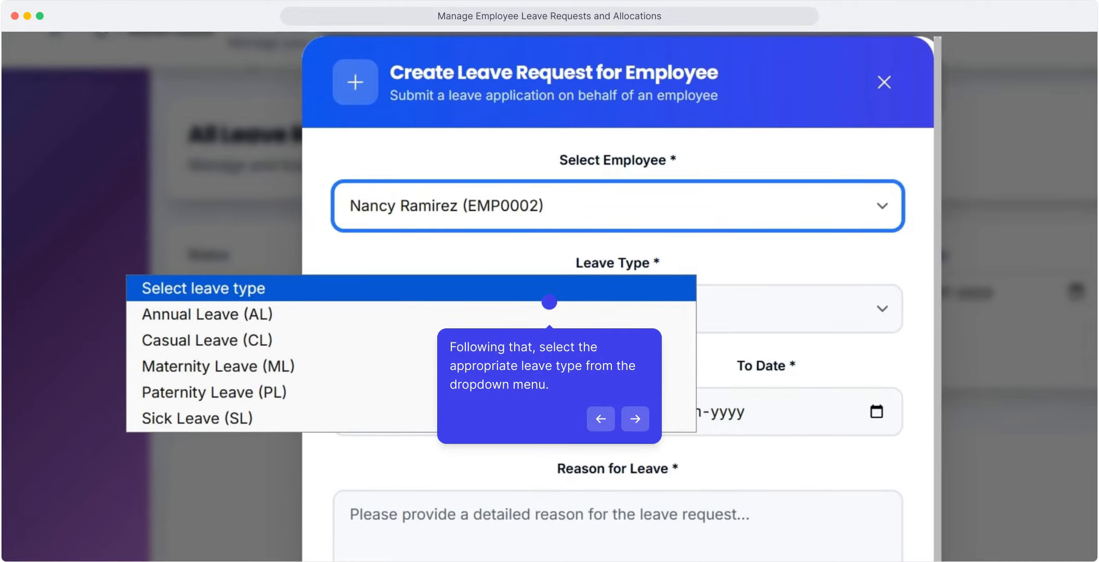
pyautogui.click(549, 302)
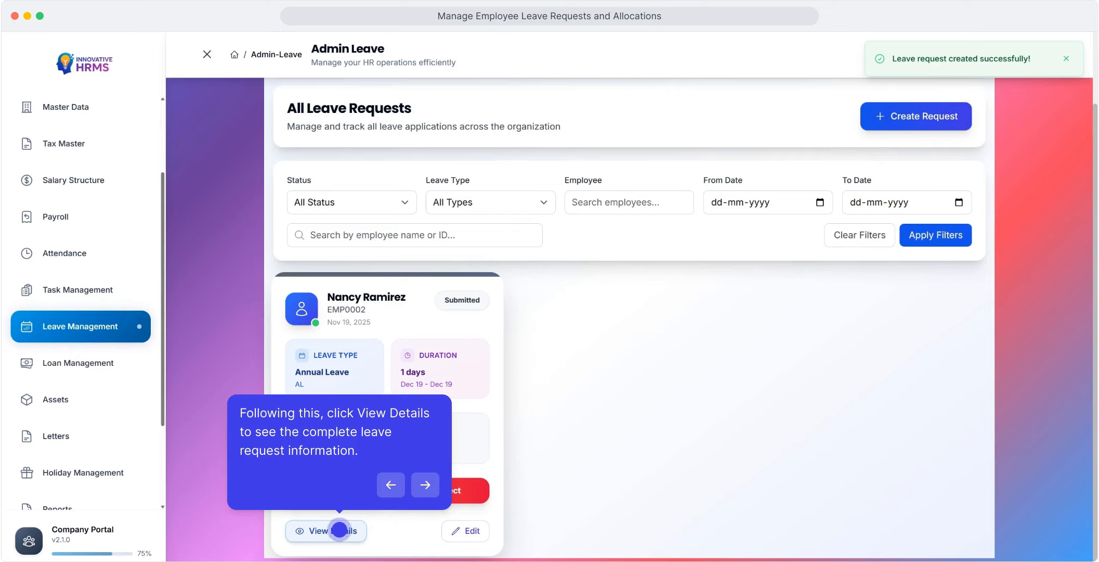
# Open the submitted Annual Leave request's details and review its contact information, approval status and timeline.
pyautogui.click(339, 530)
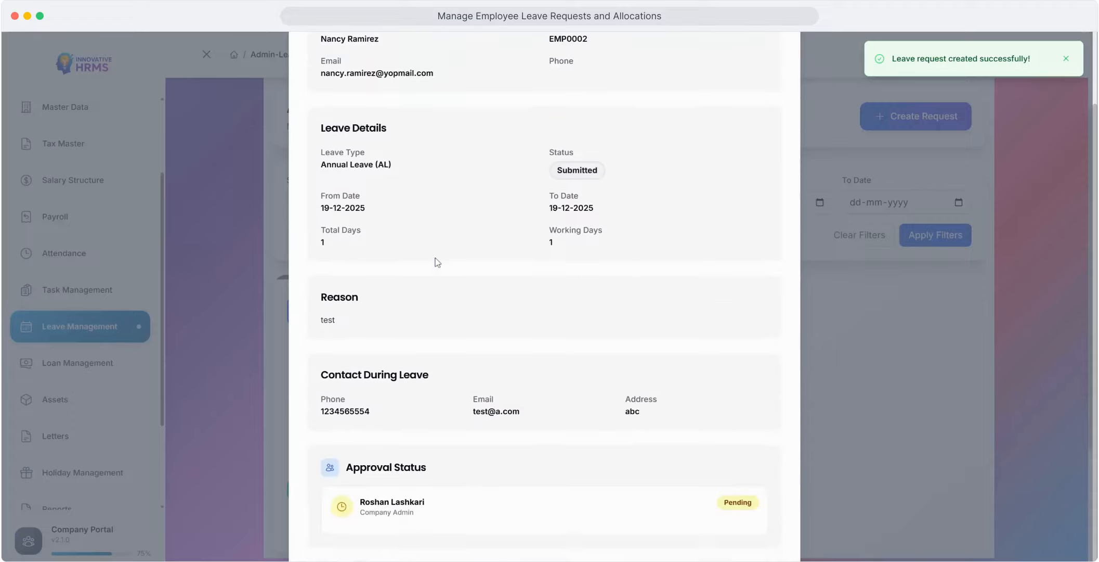
pyautogui.scroll(-5, 435, 262)
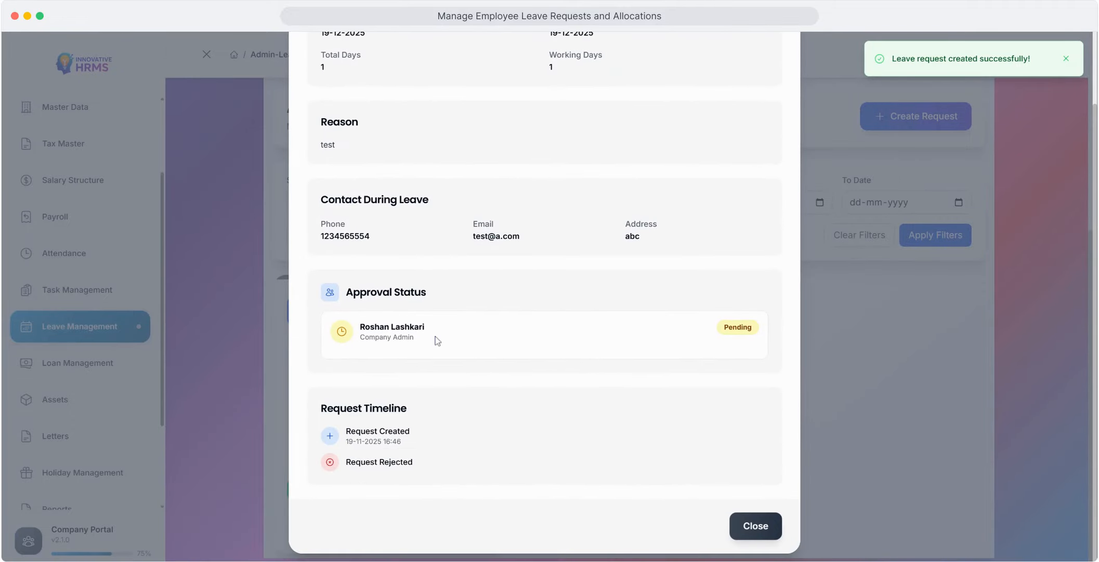
# Close the request details and approve the submitted Annual Leave request with the approval comment "ok".
pyautogui.scroll(5, 484, 262)
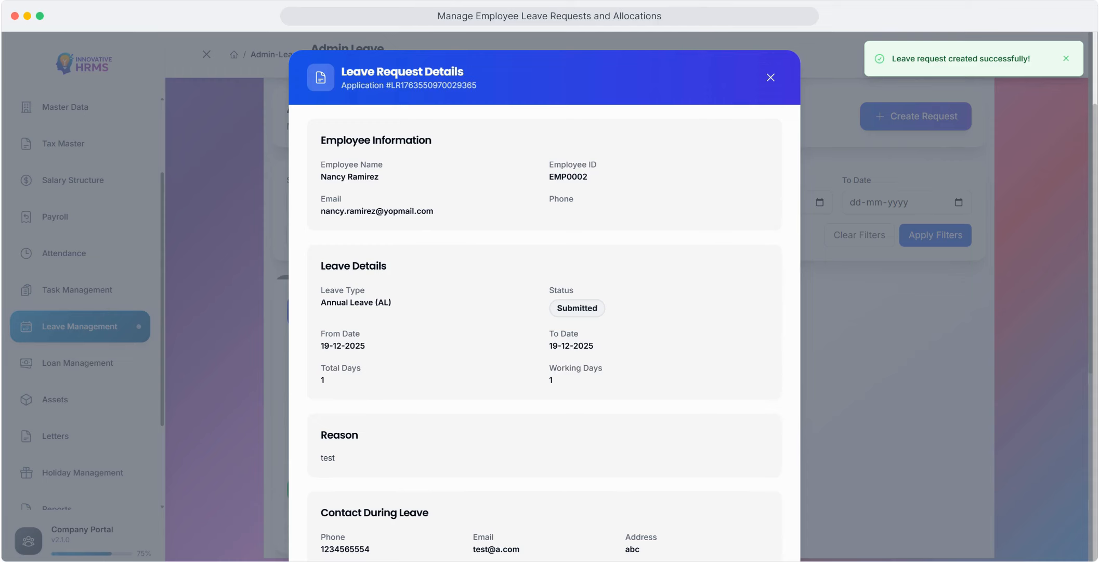
pyautogui.click(771, 78)
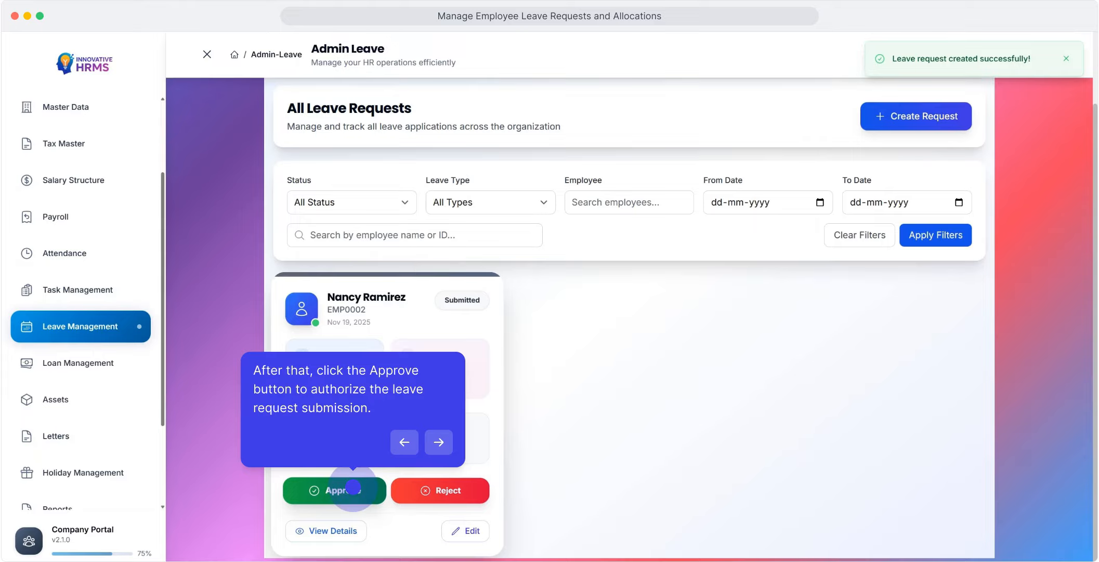
pyautogui.click(353, 487)
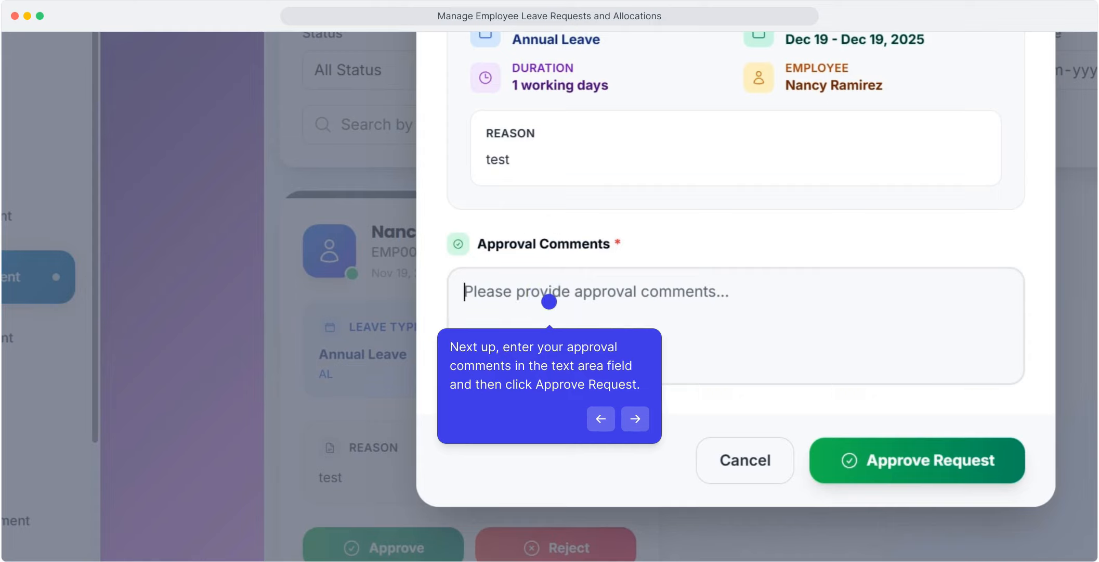
pyautogui.write('ok')
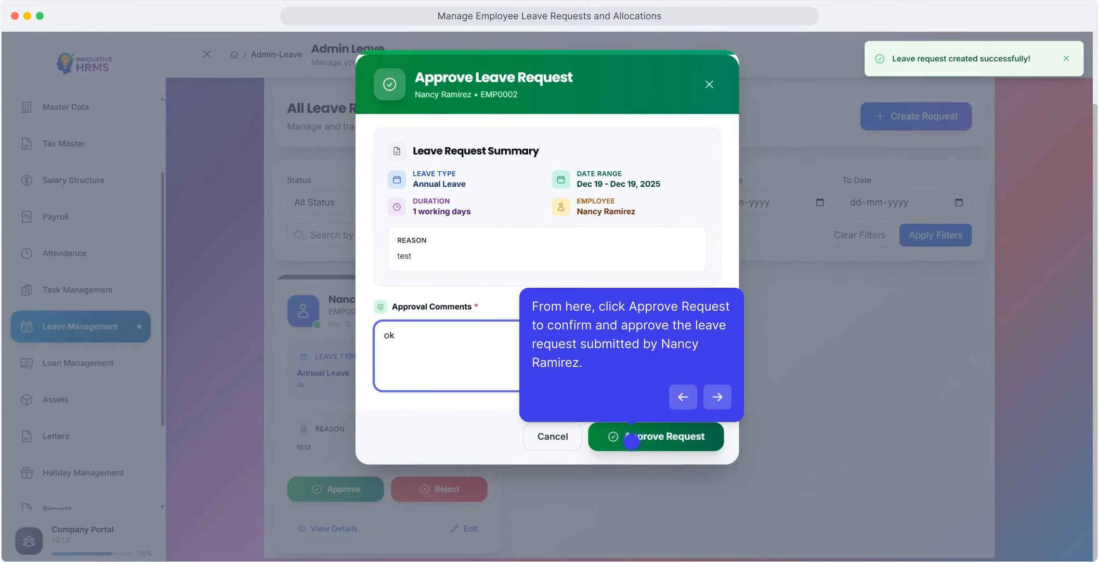
pyautogui.click(631, 441)
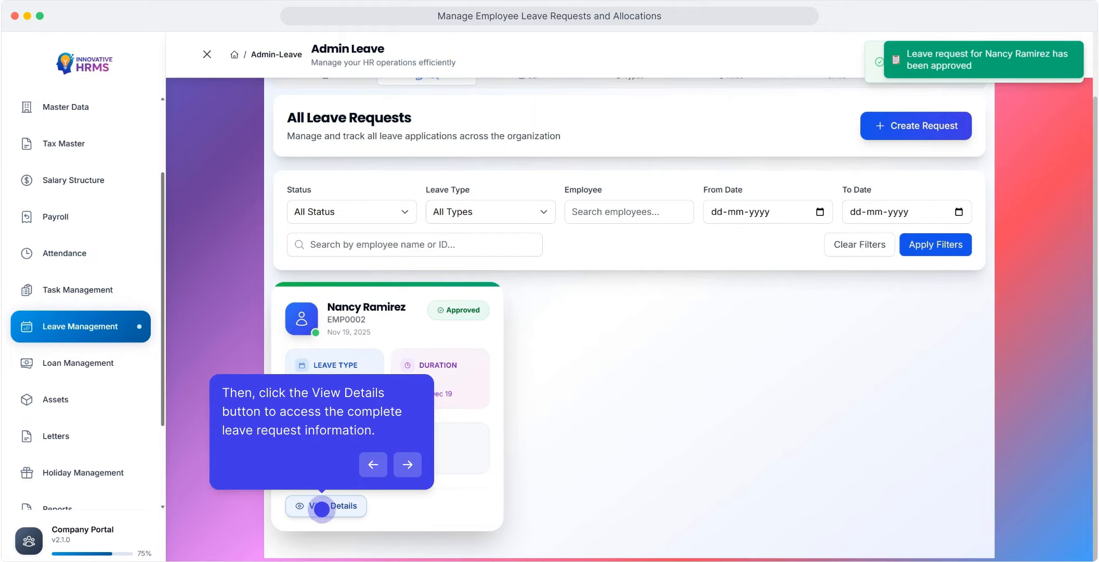
# Review the approved Annual Leave request's approval status, final decision and leave details, and close its details.
pyautogui.click(321, 506)
pyautogui.scroll(-3, 409, 288)
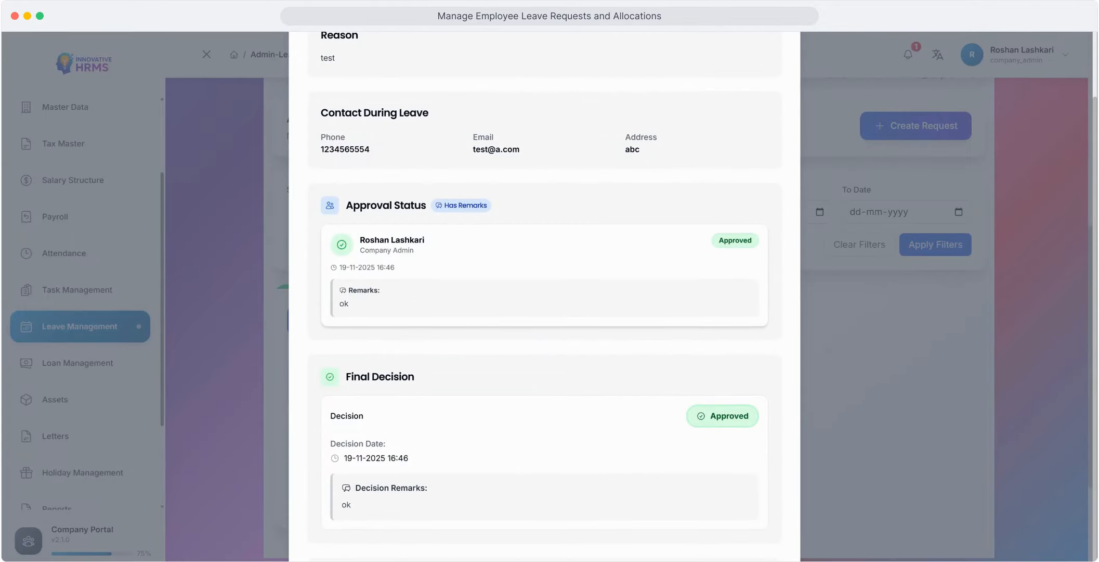
pyautogui.scroll(5, 410, 289)
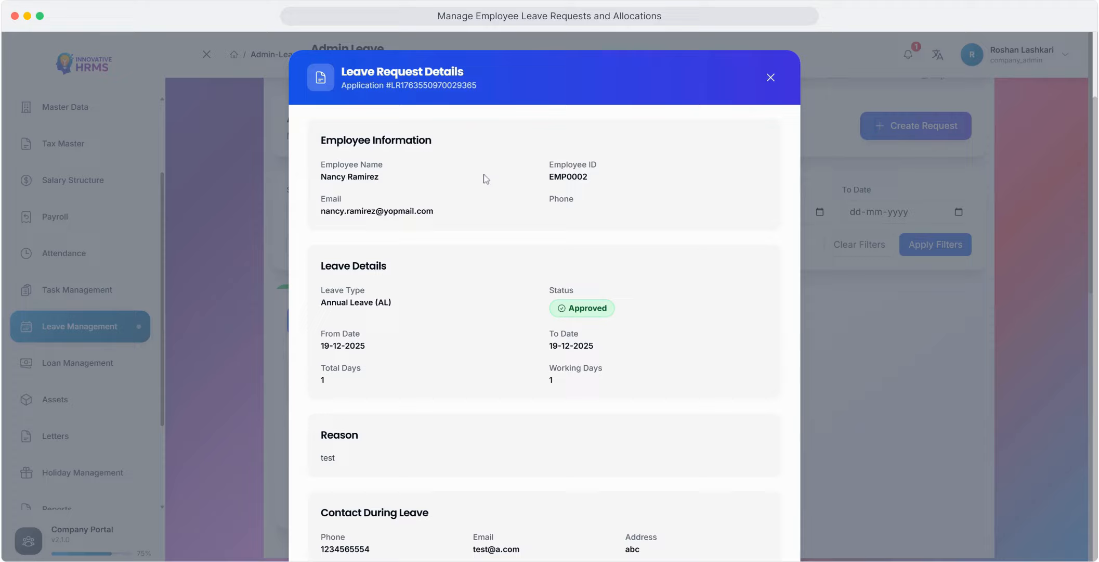
pyautogui.click(770, 78)
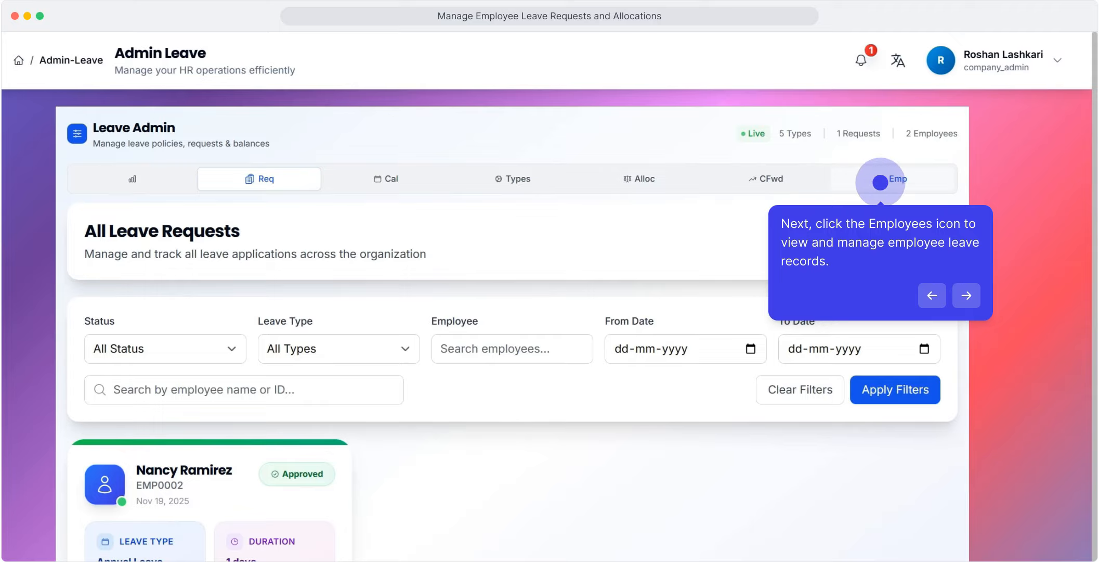
# Go to the employee leave records and check the leave balance of the employee whose request was approved.
pyautogui.click(880, 182)
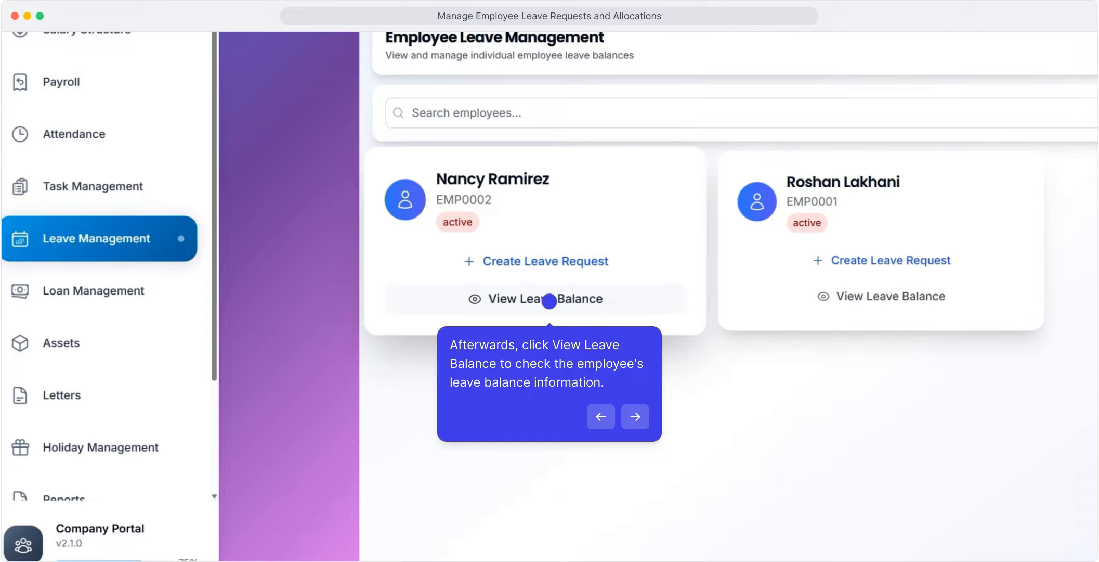
pyautogui.click(549, 301)
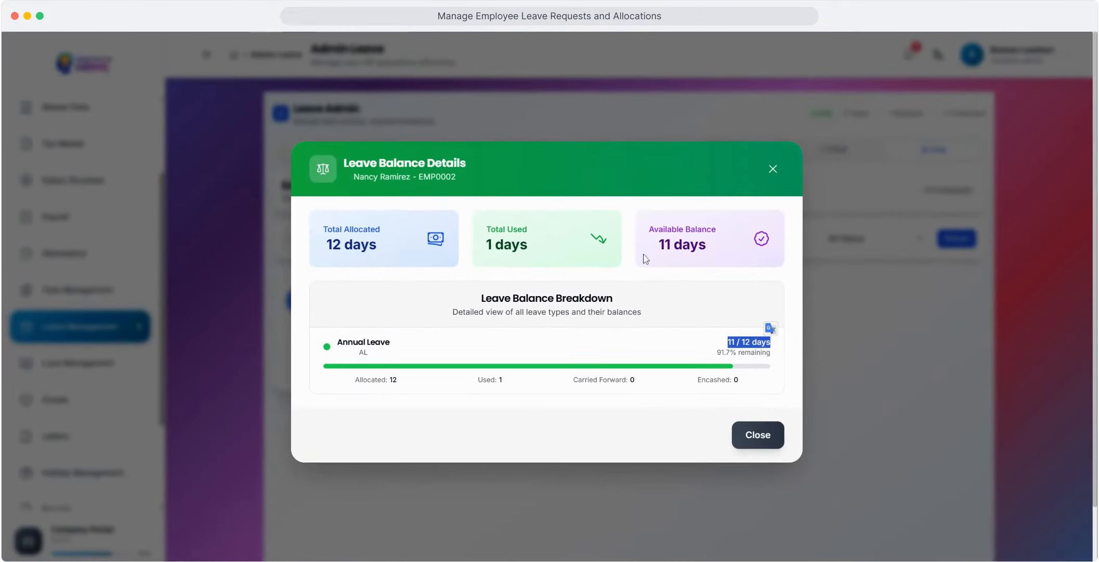